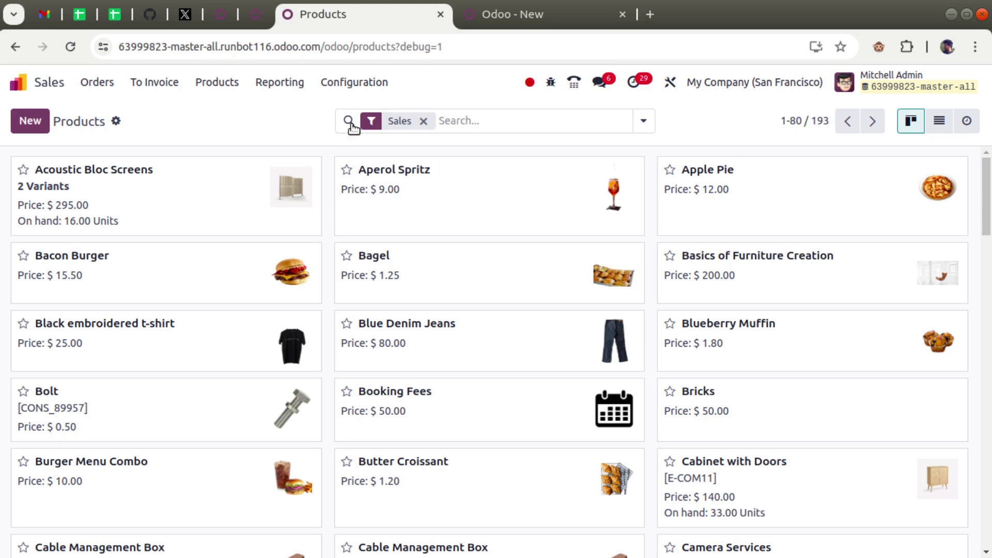
- Start a new product in the Odoo 18 database after comparing it with Odoo 17's product form
left_click(499, 12)
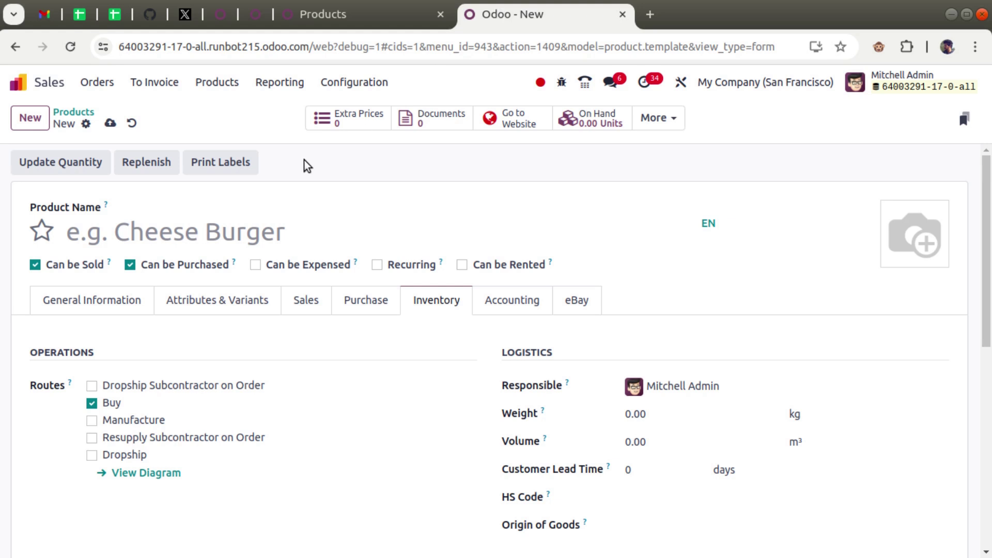
left_click(335, 17)
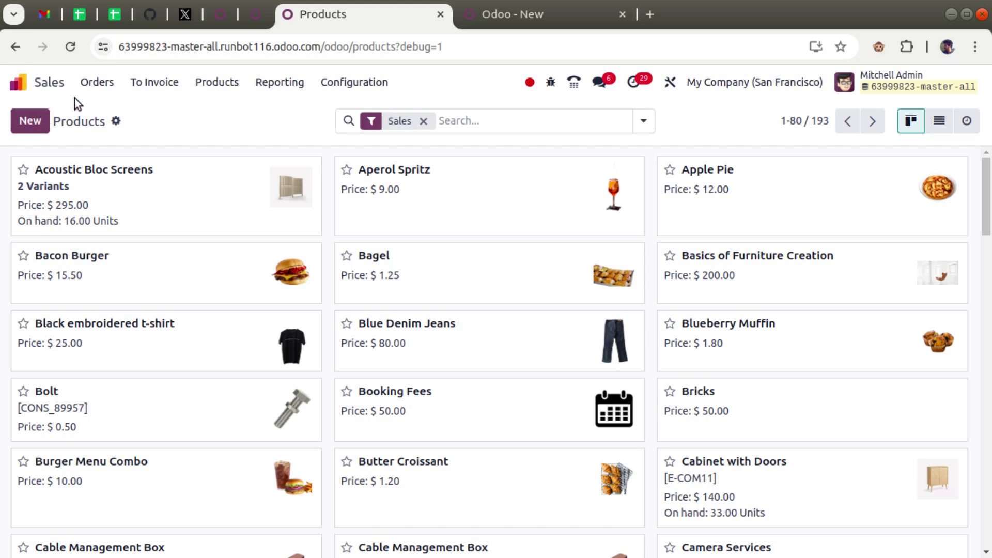
left_click(31, 124)
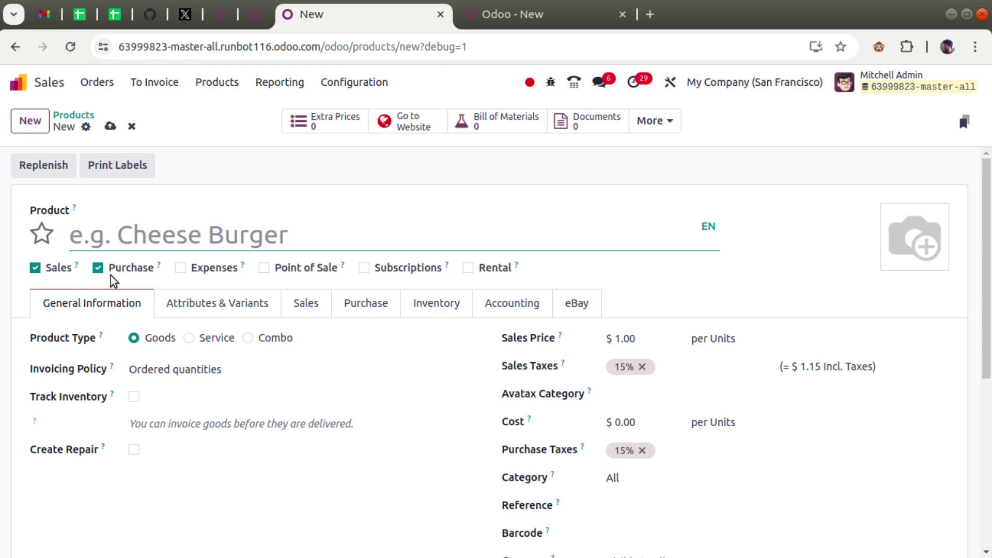
left_click(498, 19)
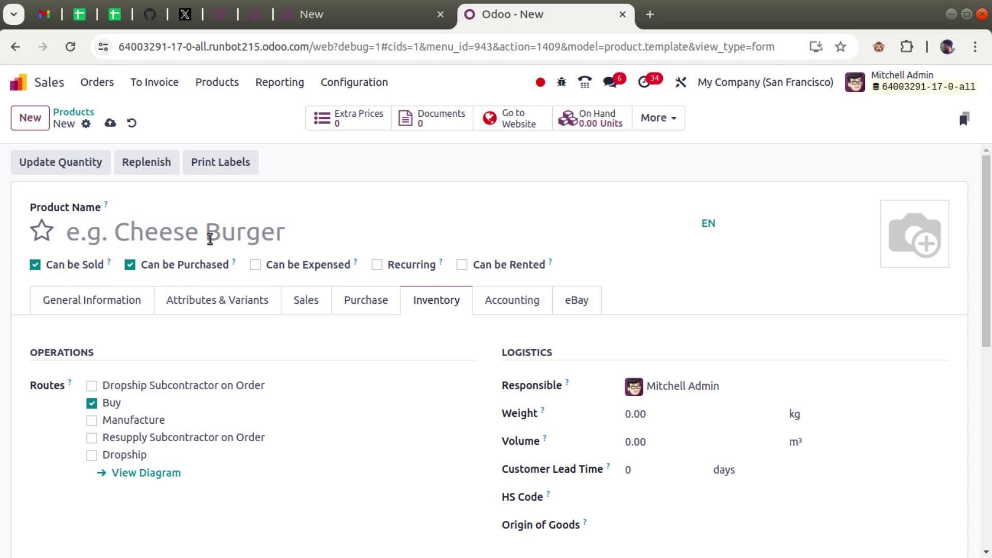
left_click(335, 23)
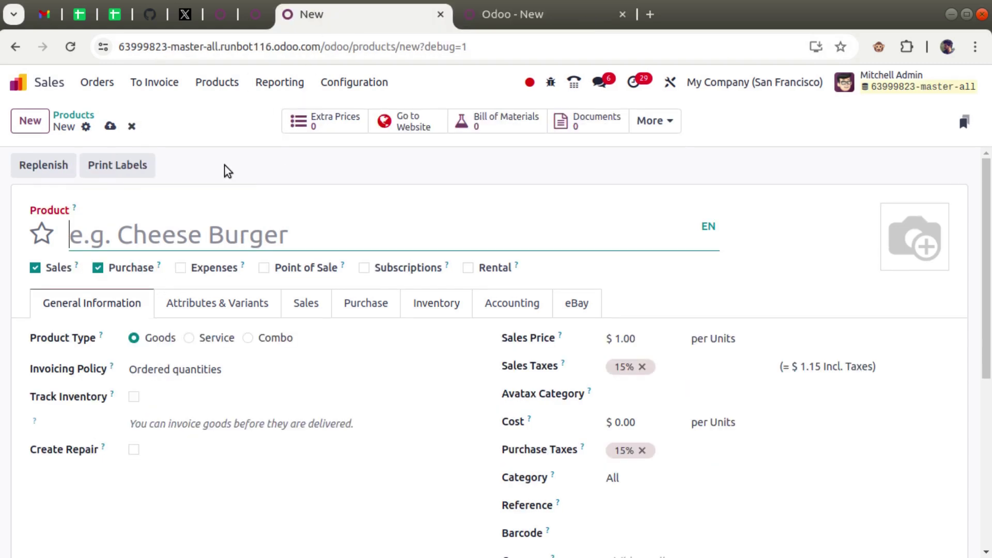
- Untick Sales and Purchase, and enable Track Inventory, keeping By Quantity tracking
left_click(51, 270)
left_click(110, 274)
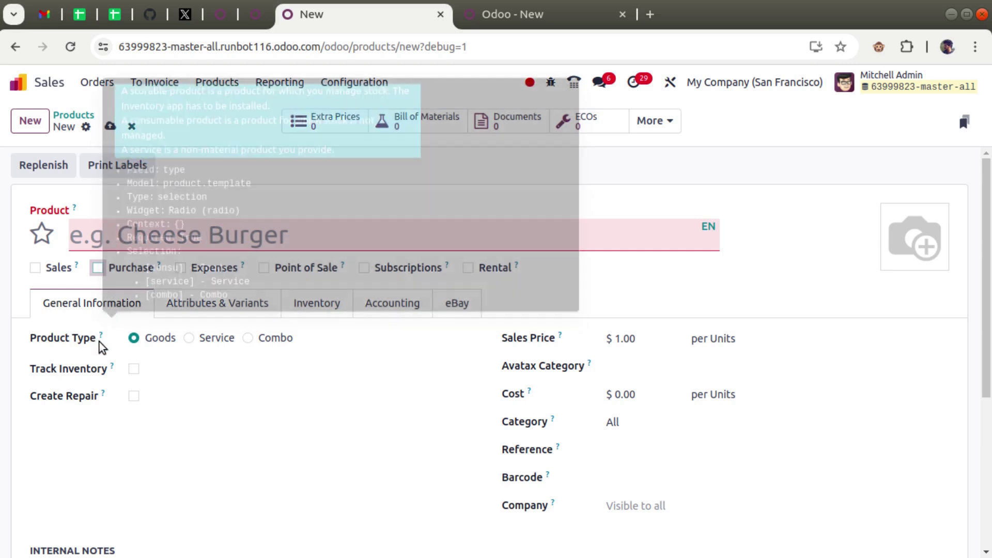
mouse_move(100, 336)
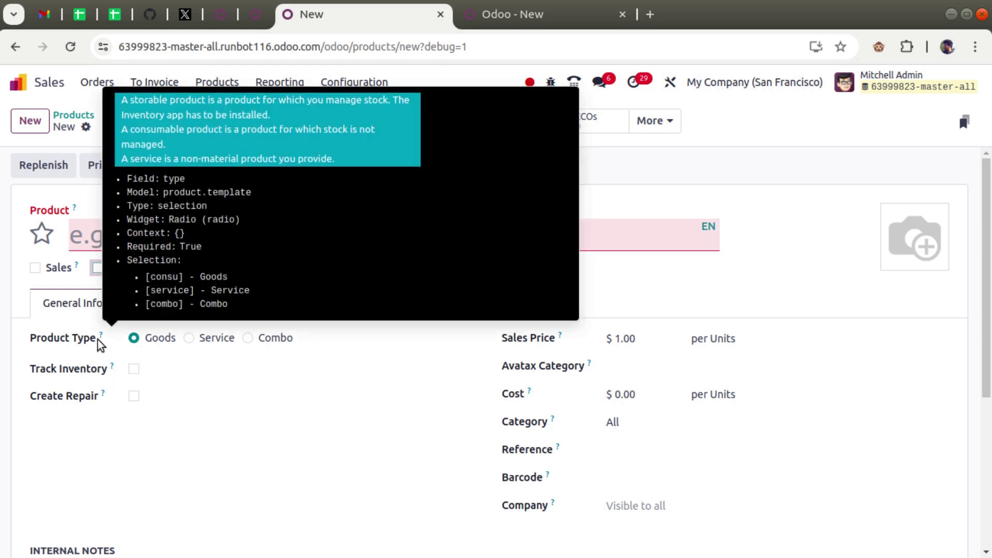
left_click(134, 371)
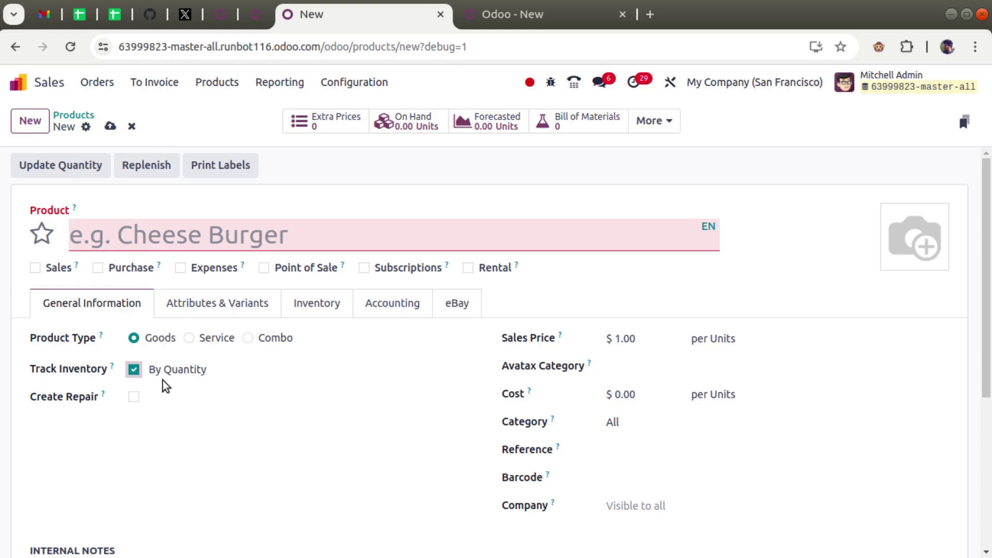
left_click(130, 370)
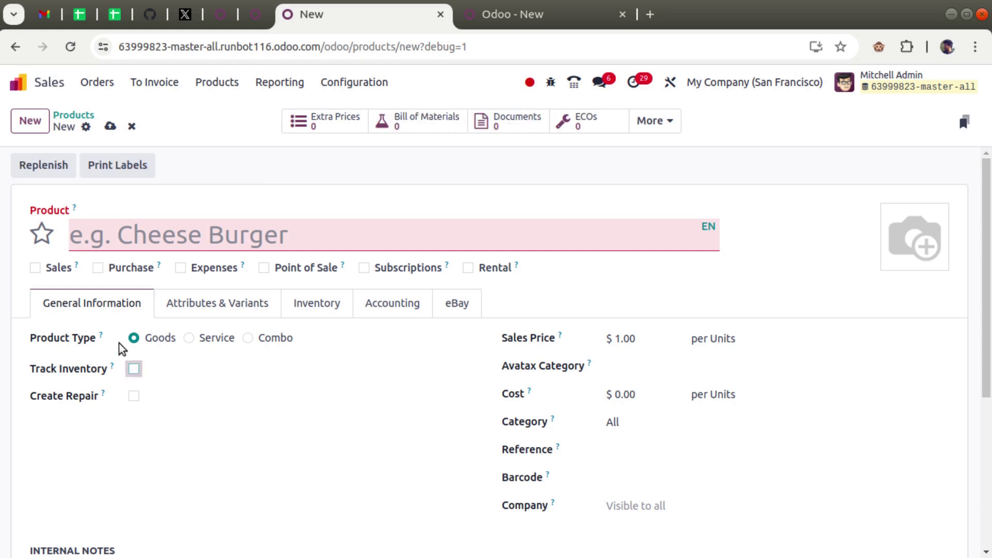
left_click(134, 370)
left_click(198, 369)
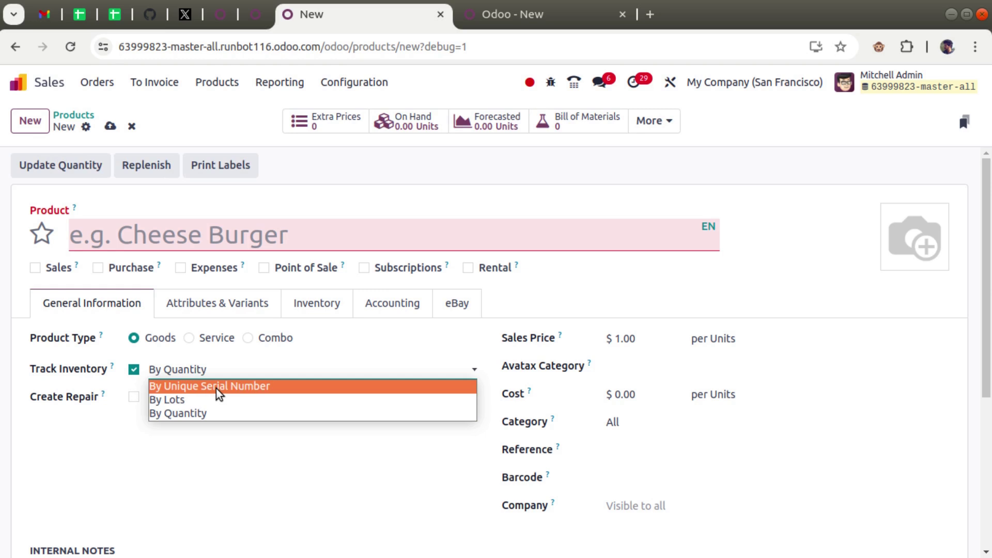
left_click(109, 427)
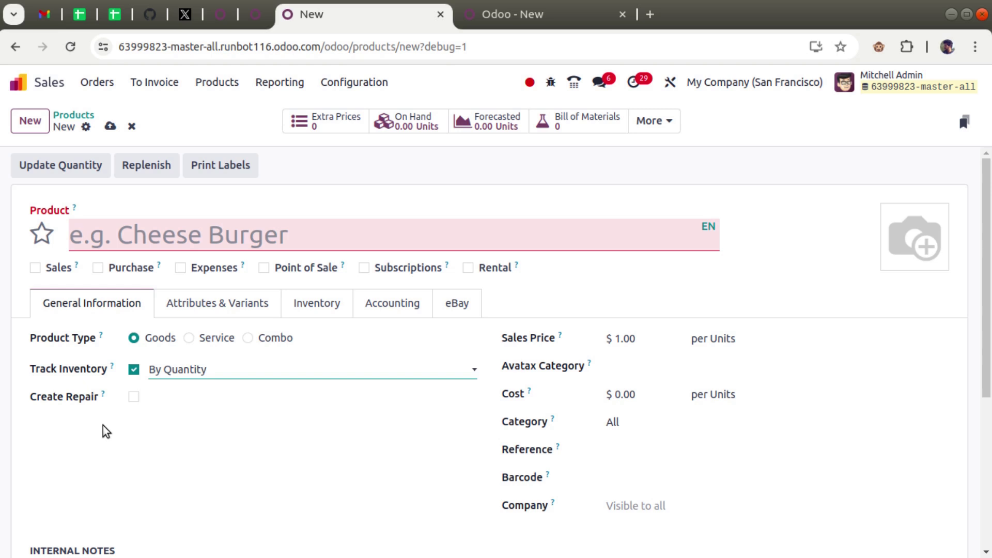
- Name the Odoo 17 product 'test' and keep its type as Storable Product
left_click(465, 19)
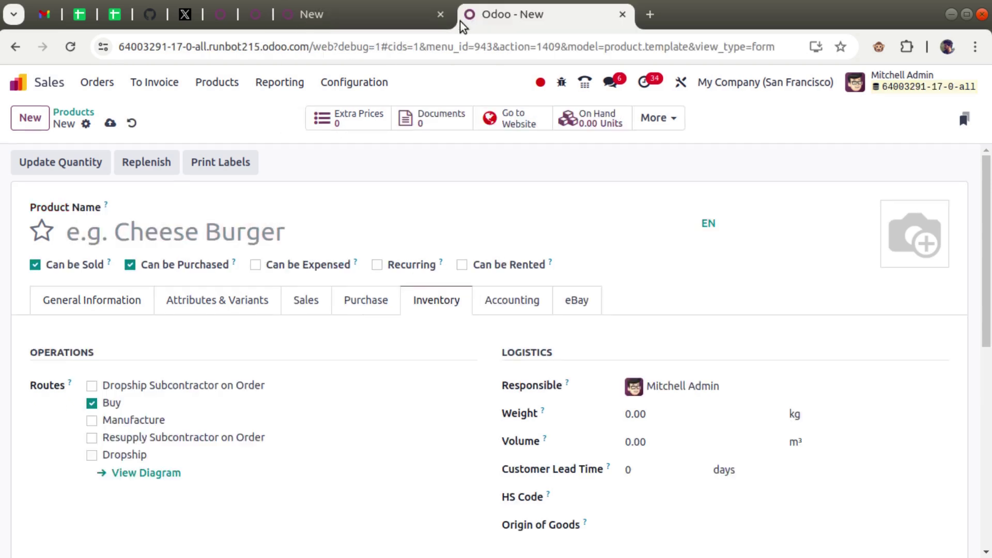
left_click(38, 120)
left_click(176, 242)
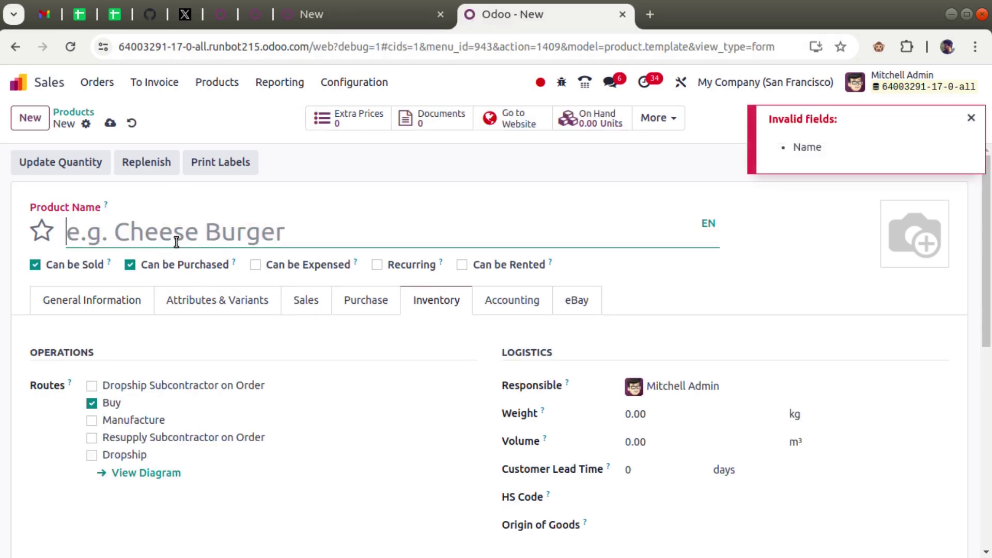
type("test")
left_click(107, 300)
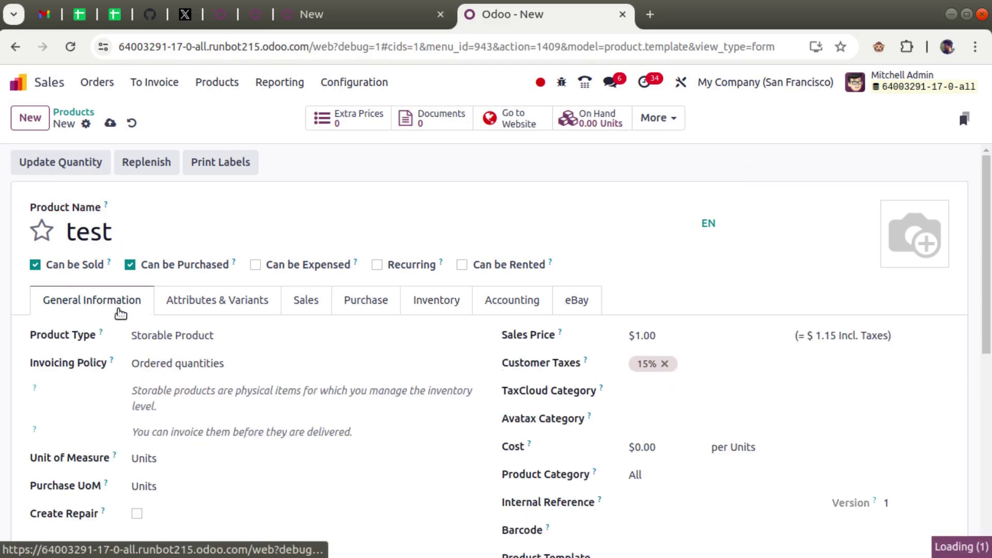
left_click(169, 341)
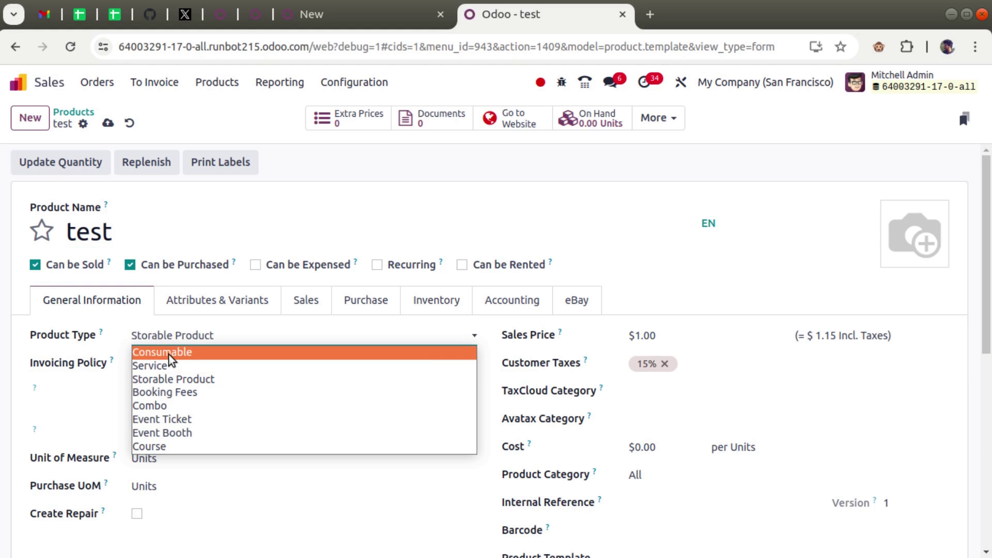
left_click(168, 355)
left_click(167, 379)
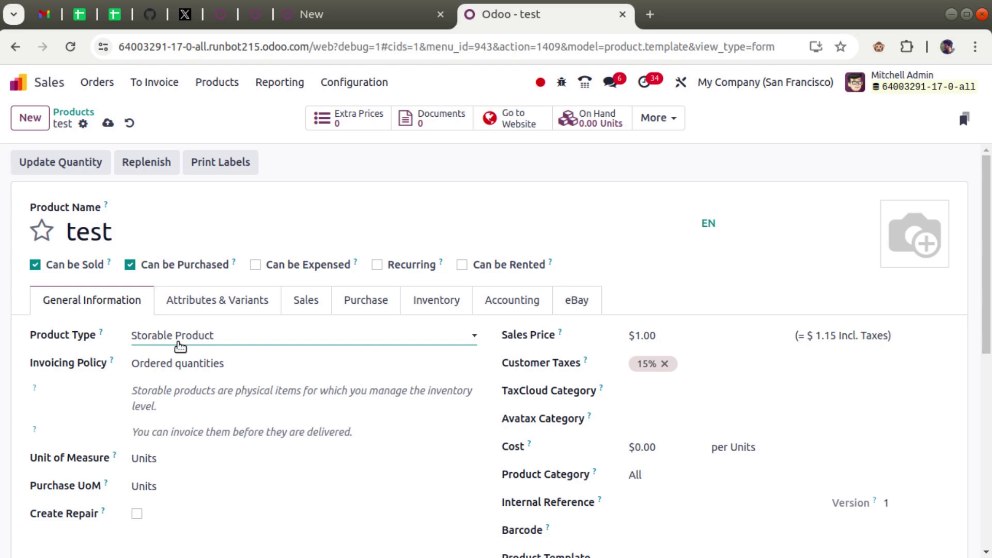
- Set the 'test' product's inventory tracking to By Lots
left_click(442, 314)
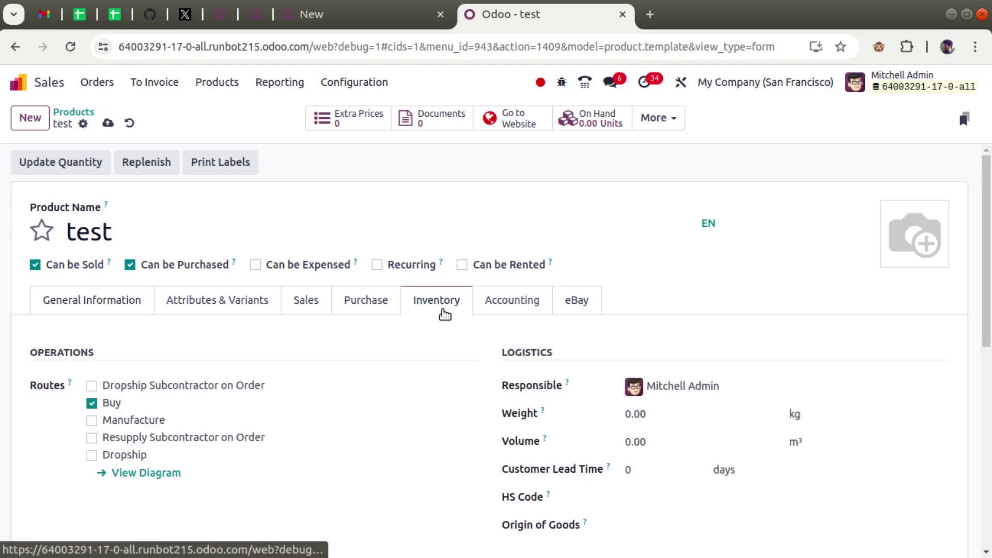
scroll(399, 349, "down", 4)
scroll(274, 370, "down", 2)
scroll(135, 328, "up", 2)
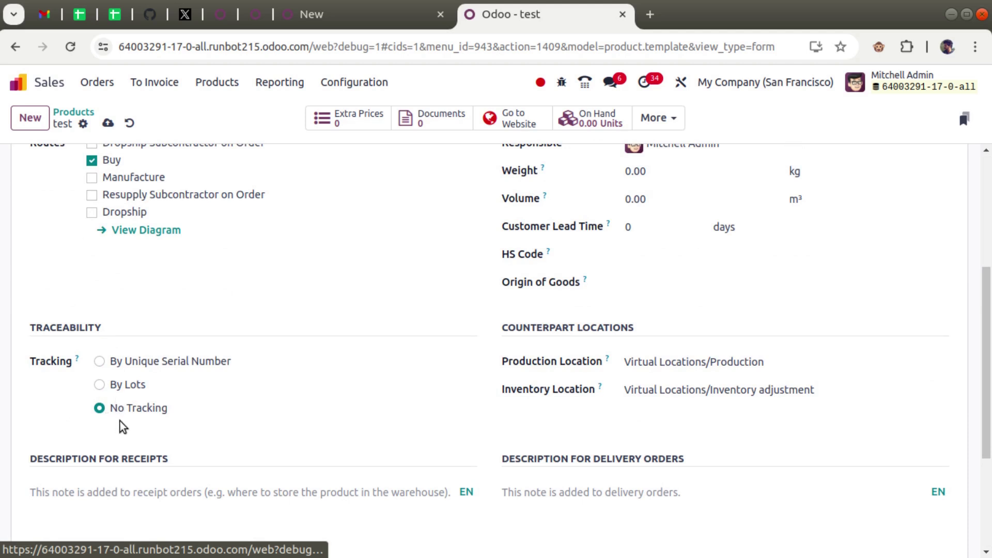
left_click(120, 361)
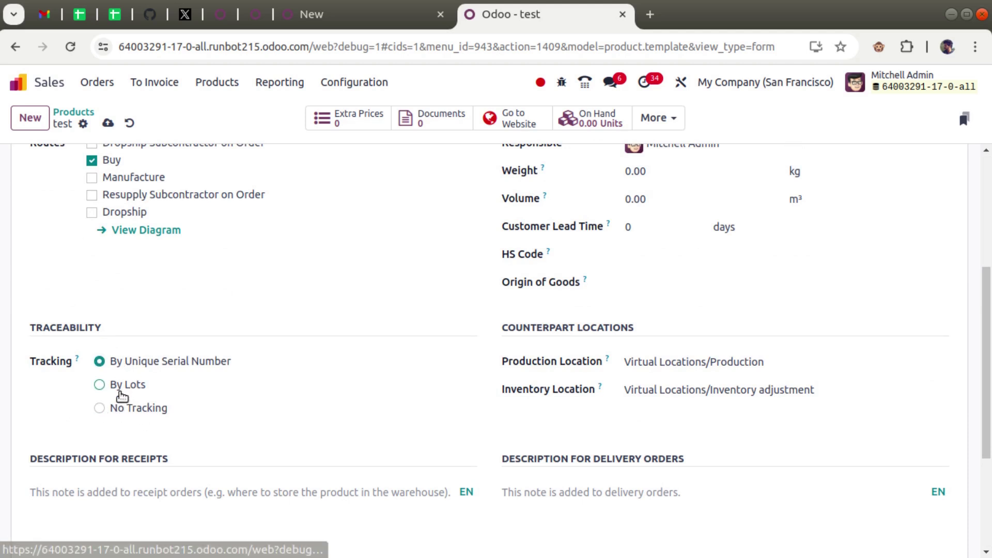
left_click(159, 385)
scroll(159, 385, "up", 5)
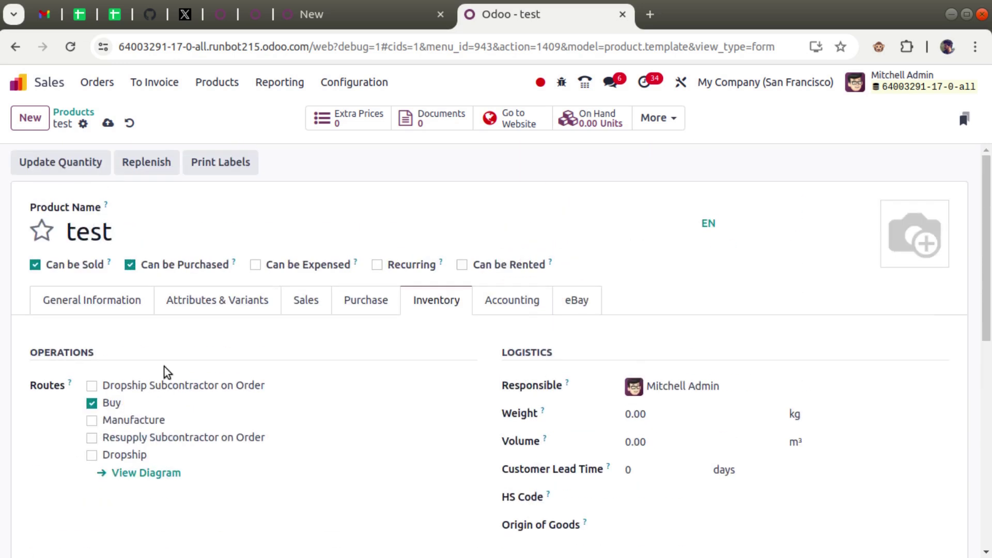
- Recheck Odoo 18's By Quantity tracking option, then discard the unsaved new product
left_click(335, 13)
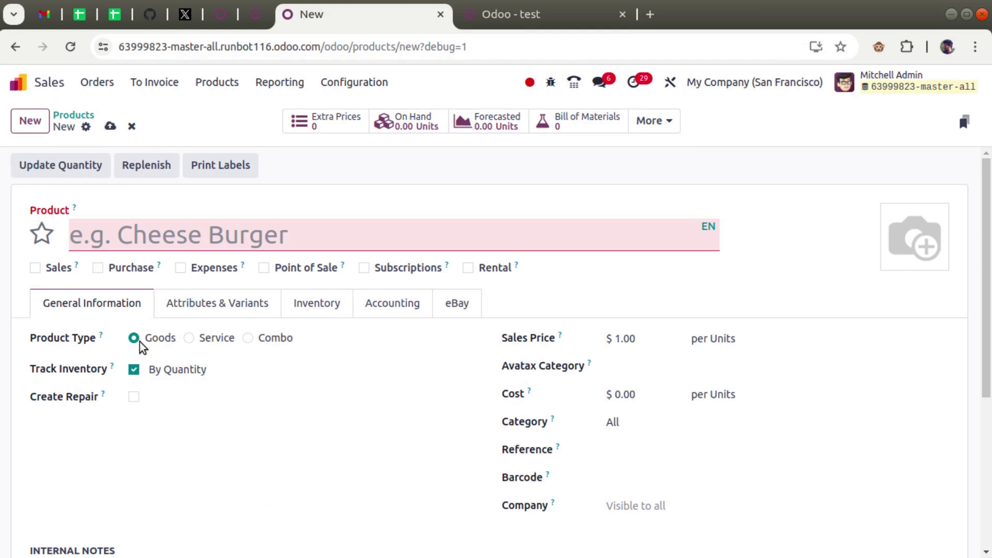
left_click(134, 371)
left_click(135, 371)
left_click(211, 371)
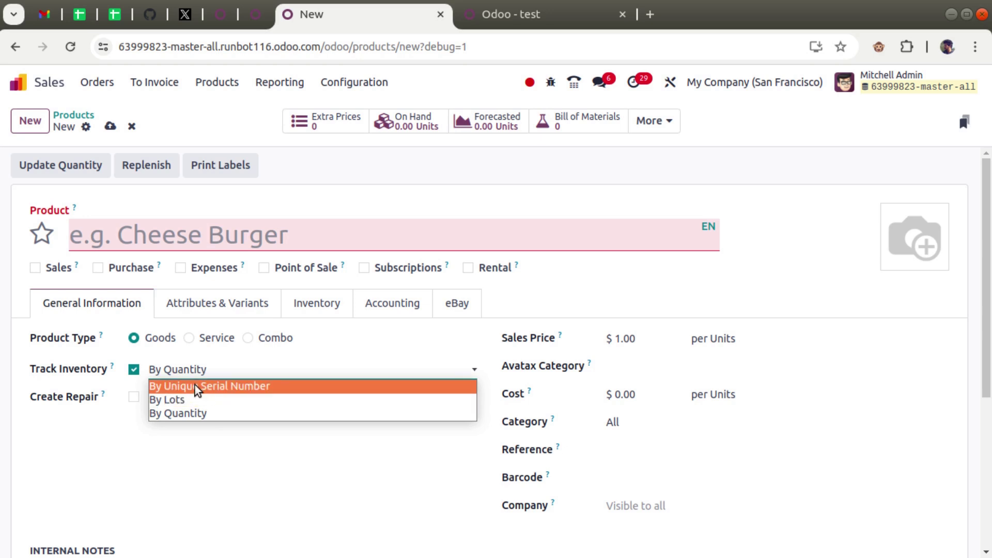
left_click(78, 120)
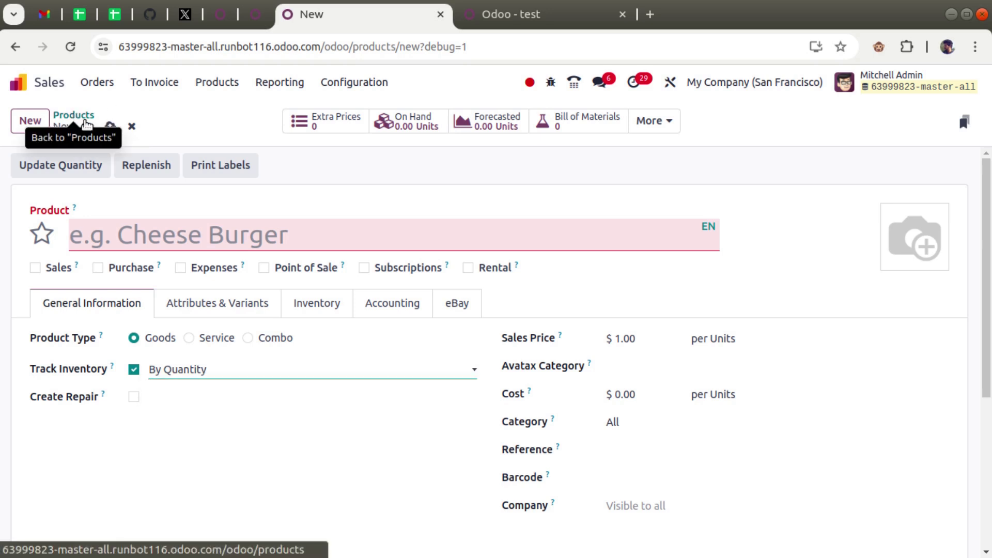
left_click(87, 119)
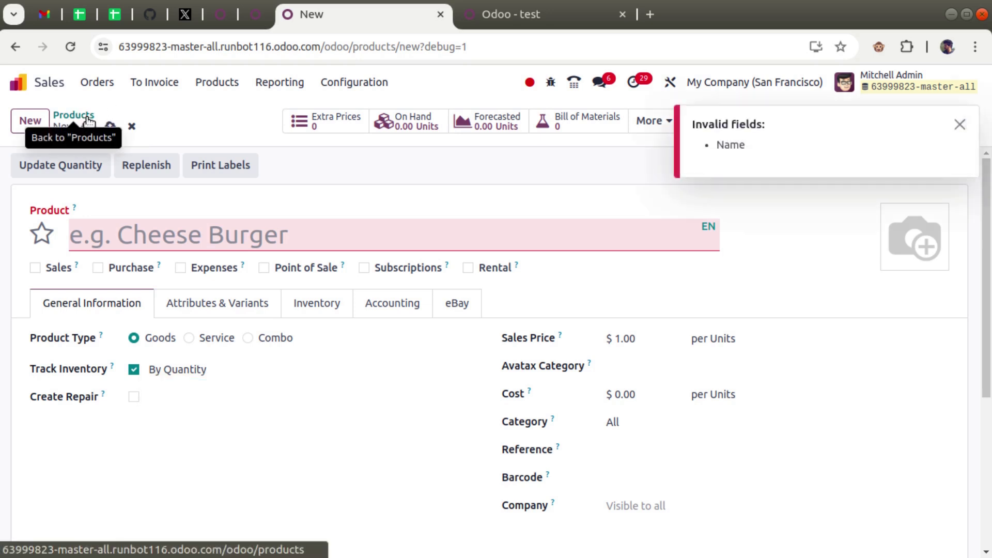
left_click(131, 128)
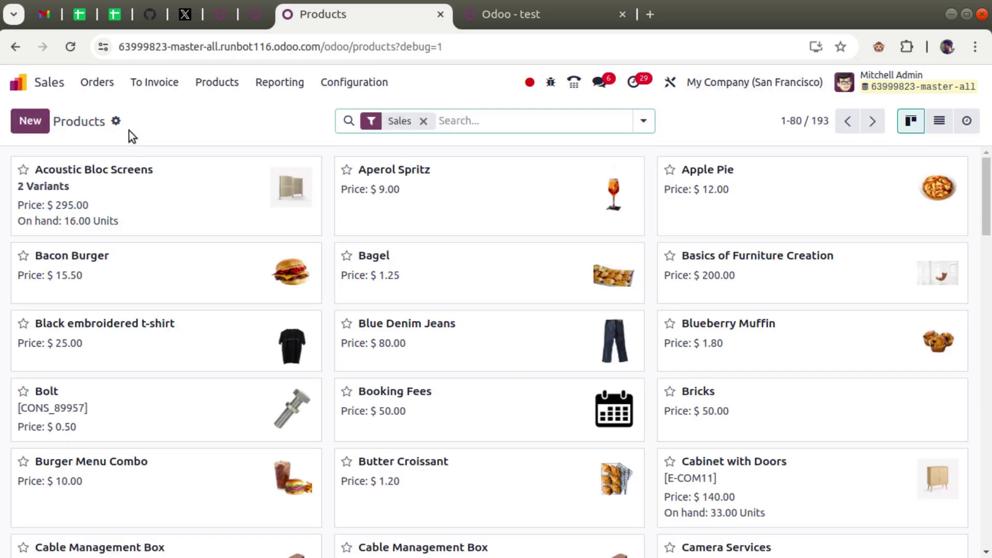